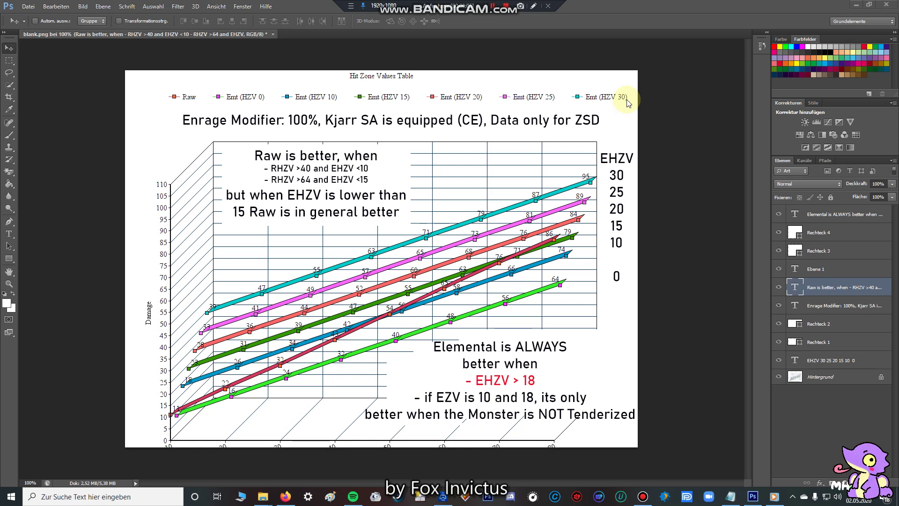
# Switch from the Photoshop chart to Firefox showing the YouTube channel's Videos page.
pyautogui.click(287, 498)
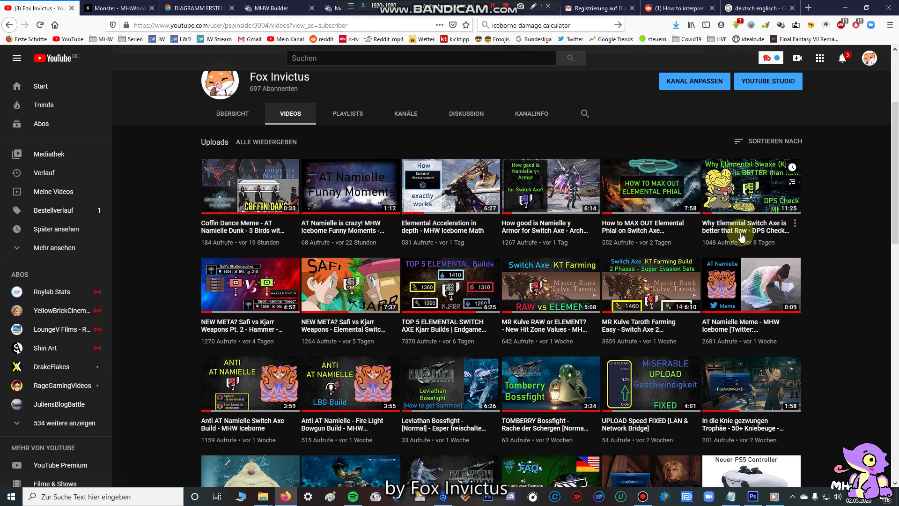
# From Kiranico's MH:World elemental weakness list, open the Höllen-Zinogre monster page.
pyautogui.click(113, 5)
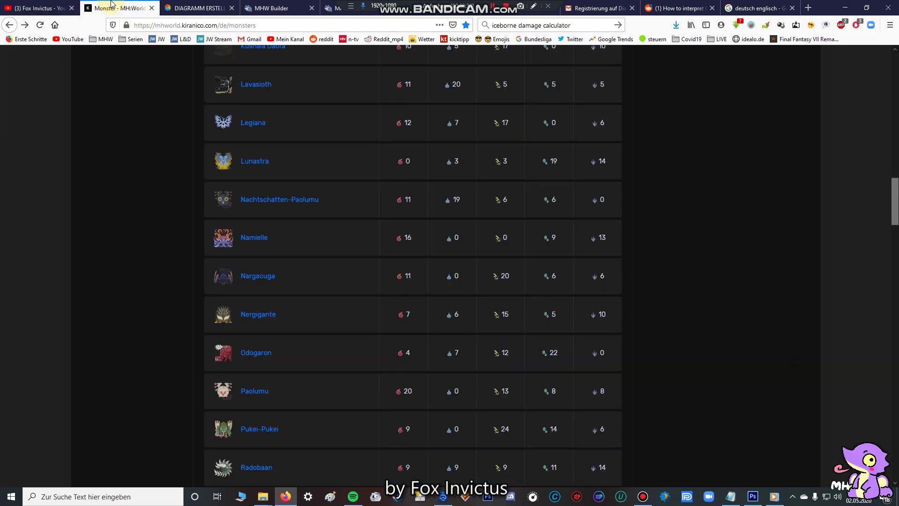
pyautogui.scroll(4, 269, 148)
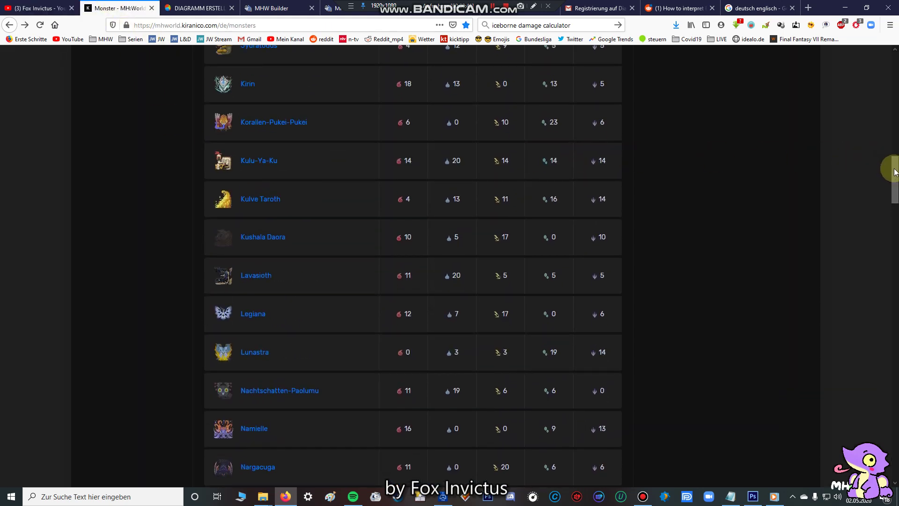
pyautogui.moveTo(895, 171)
pyautogui.mouseDown()
pyautogui.moveTo(896, 161)
pyautogui.moveTo(895, 205)
pyautogui.moveTo(895, 186)
pyautogui.mouseUp()
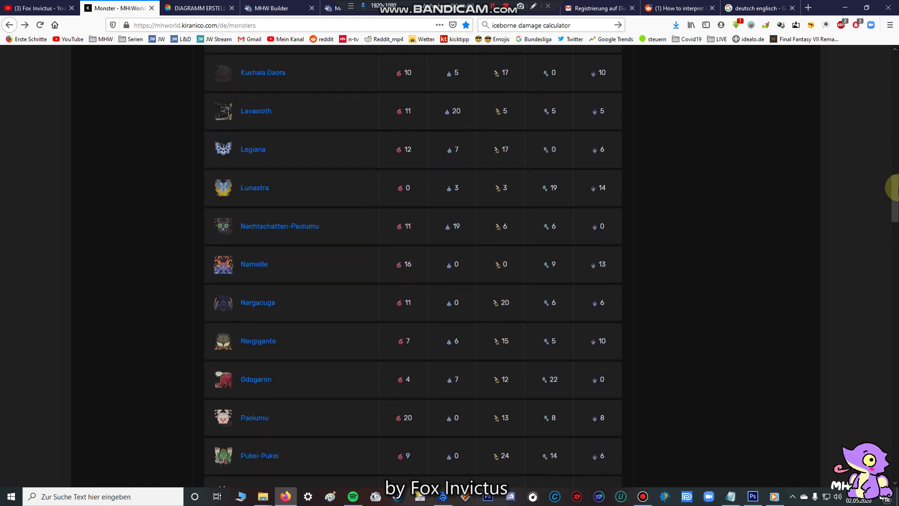
pyautogui.scroll(10, 494, 207)
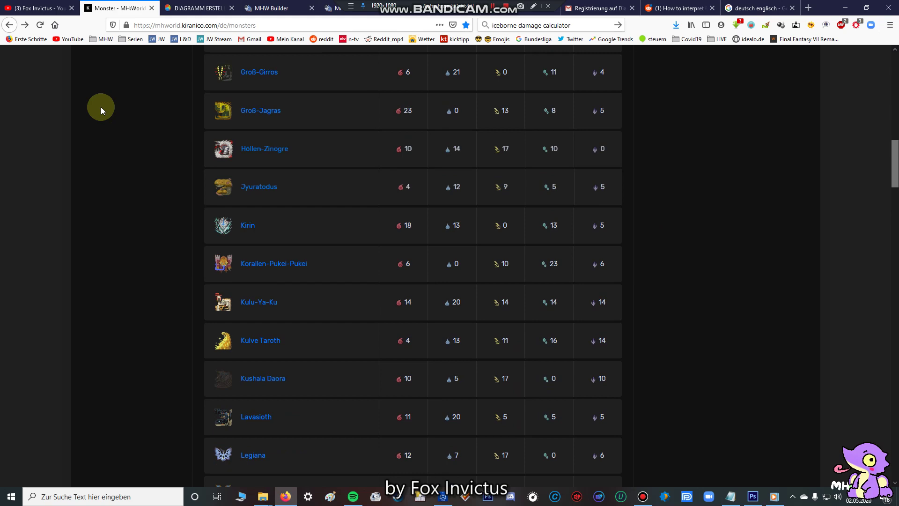
pyautogui.scroll(5, 520, 184)
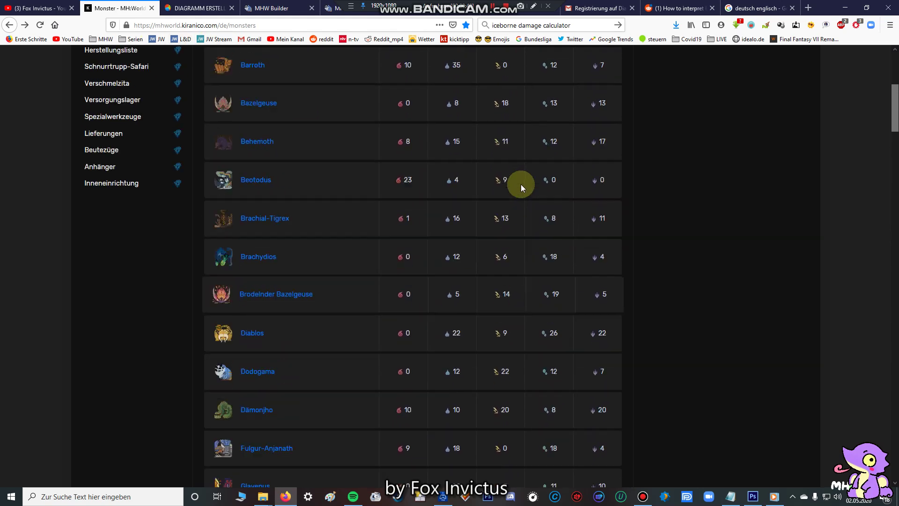
pyautogui.moveTo(894, 197); pyautogui.dragTo(894, 172)
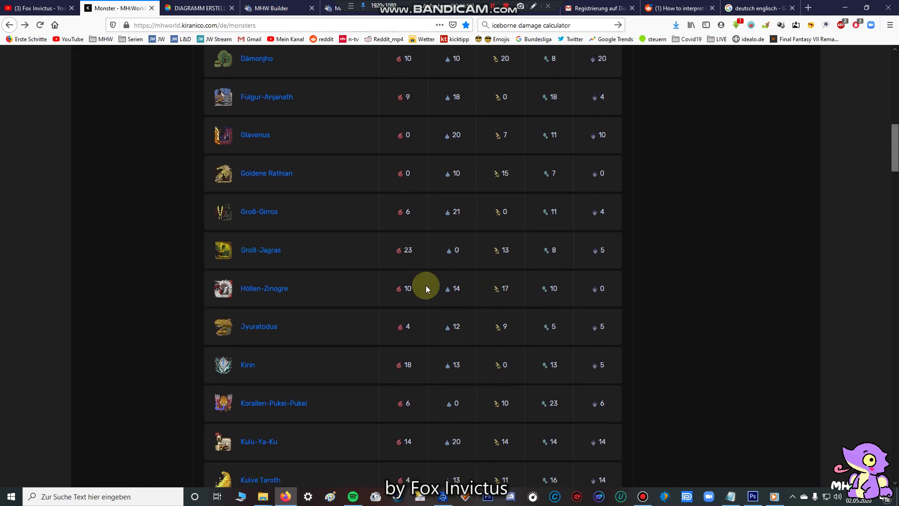
pyautogui.click(269, 292)
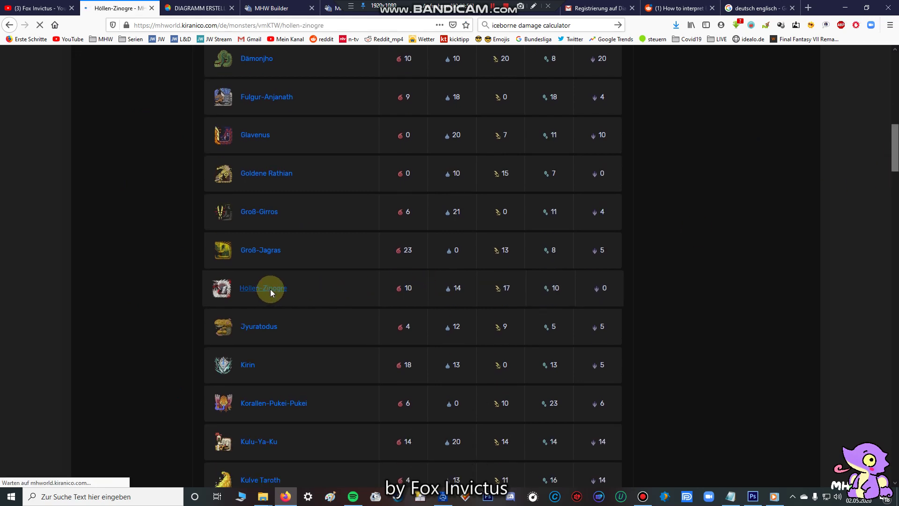
# Review Höllen-Zinogre's Physiologie hitzone table, then move to the MHW Builder Tigrex tail damage.
pyautogui.scroll(-5, 272, 290)
pyautogui.scroll(-4, 384, 301)
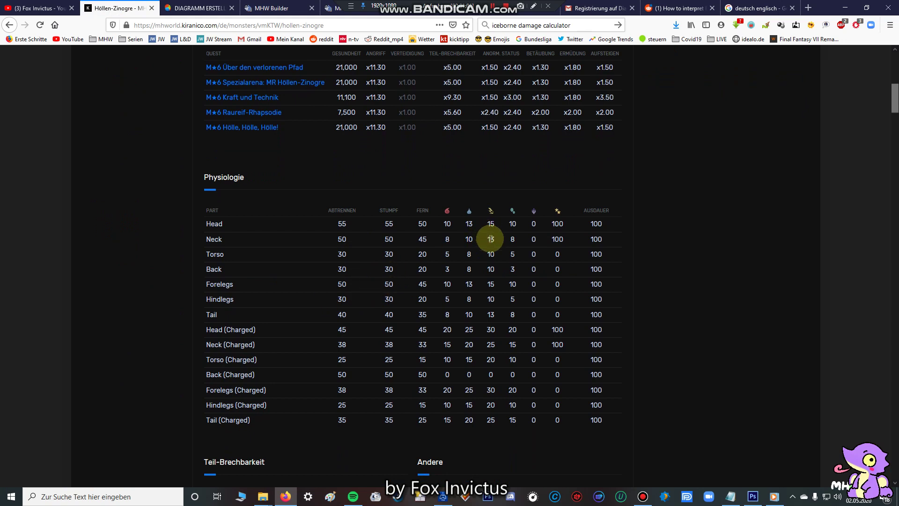
pyautogui.click(268, 10)
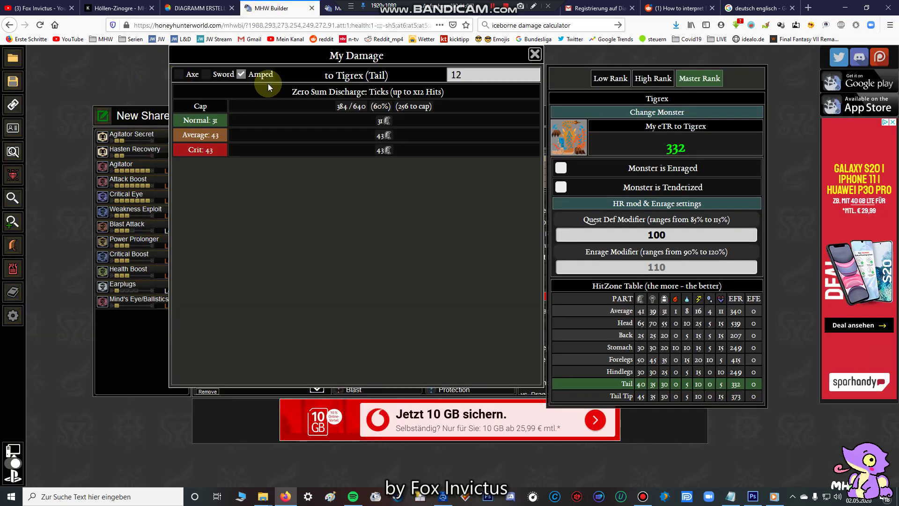
pyautogui.moveTo(125, 135)
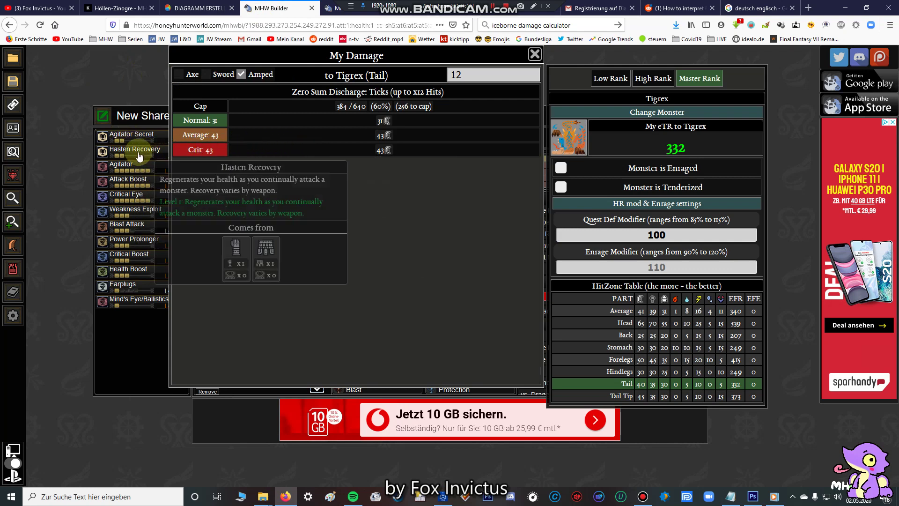
pyautogui.moveTo(143, 189)
pyautogui.moveTo(151, 171)
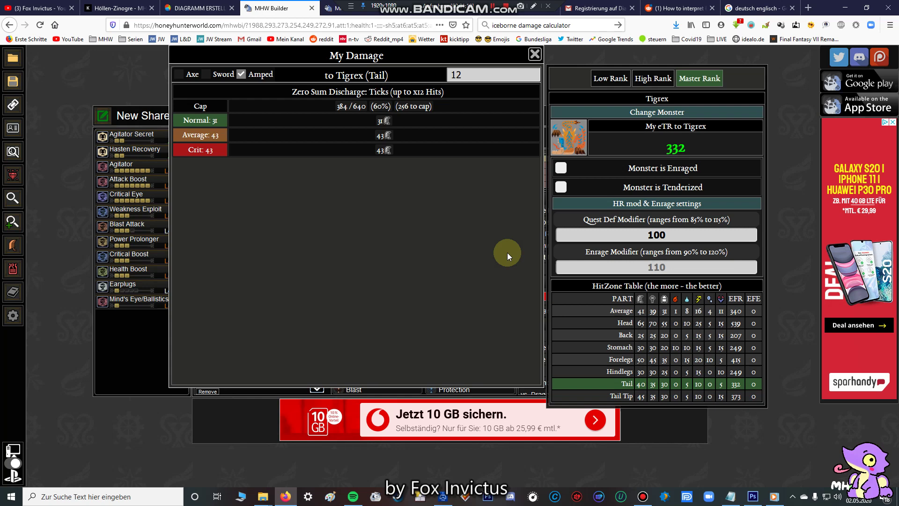
# Show the elemental build's skills and its Zero Sum Discharge Crit 77 against Tigrex's head.
pyautogui.moveTo(147, 289)
pyautogui.moveTo(132, 247)
pyautogui.click(332, 15)
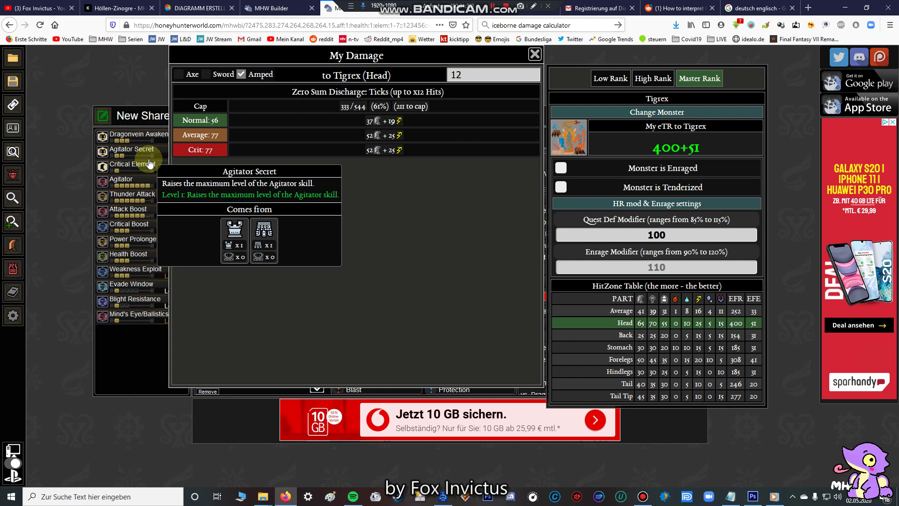
pyautogui.moveTo(153, 216)
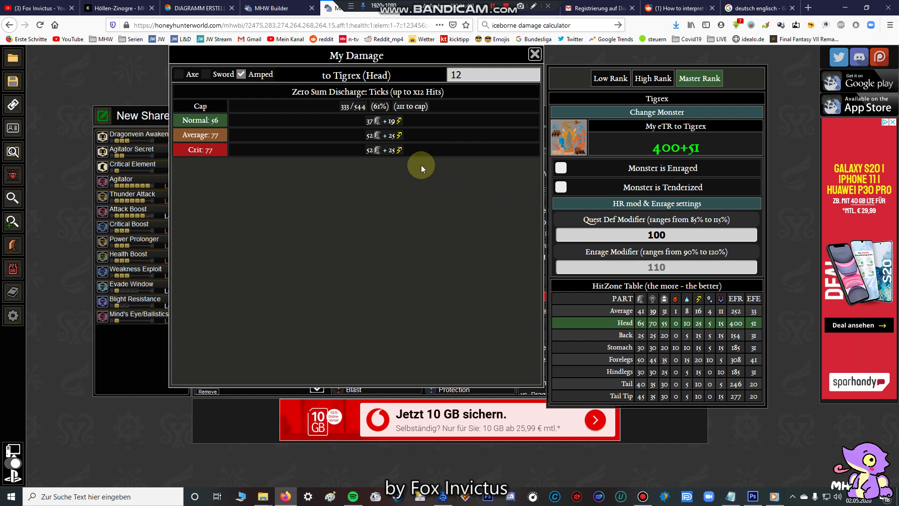
# Compare the raw build's Tigrex tail damage with the elemental build's head damage.
pyautogui.click(277, 8)
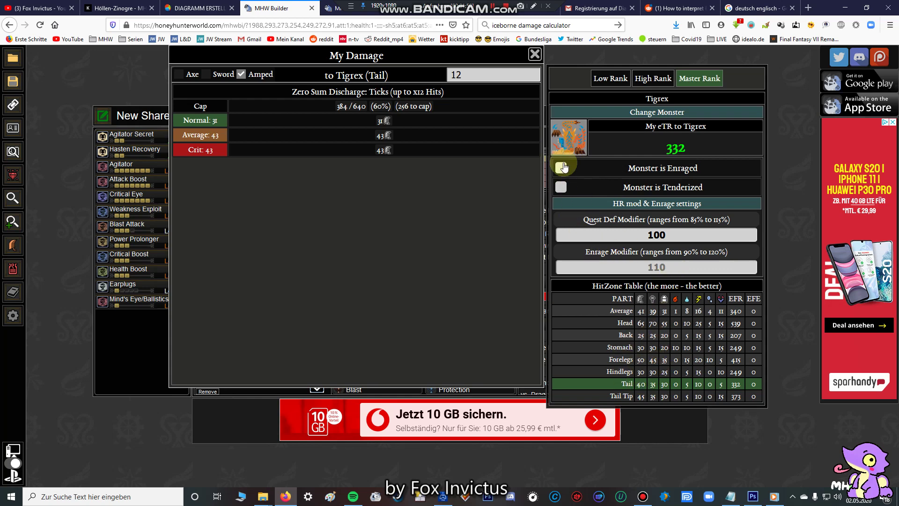
pyautogui.click(333, 9)
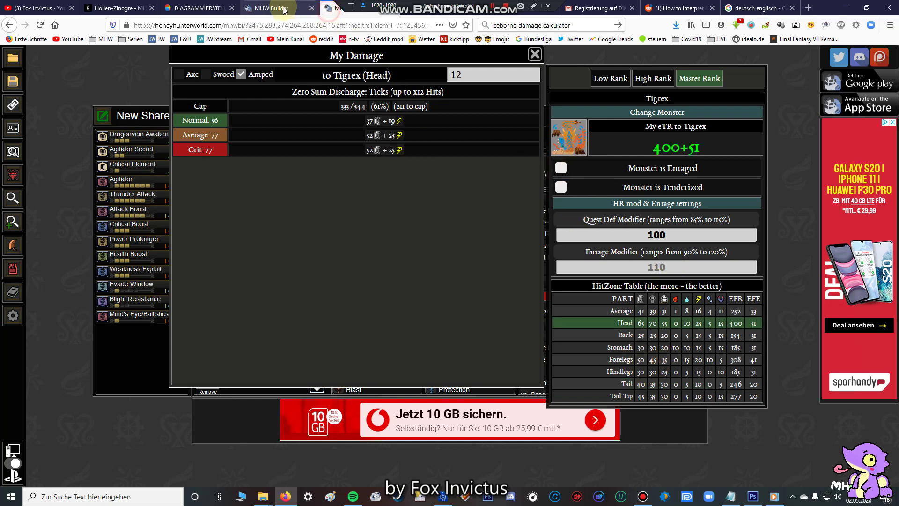
pyautogui.click(282, 8)
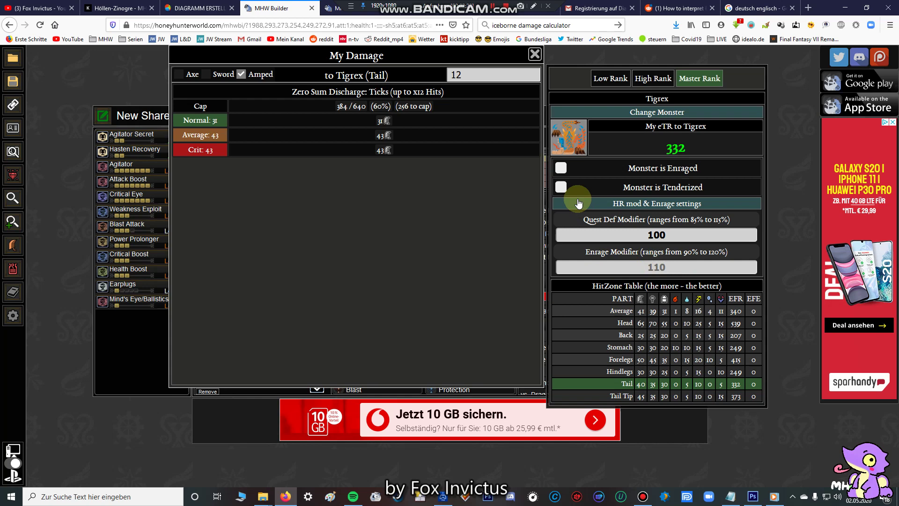
# Toggle 'Monster is Enraged' on and off to compare enraged versus normal tick damage.
pyautogui.click(560, 167)
pyautogui.click(559, 168)
pyautogui.click(560, 167)
pyautogui.click(561, 167)
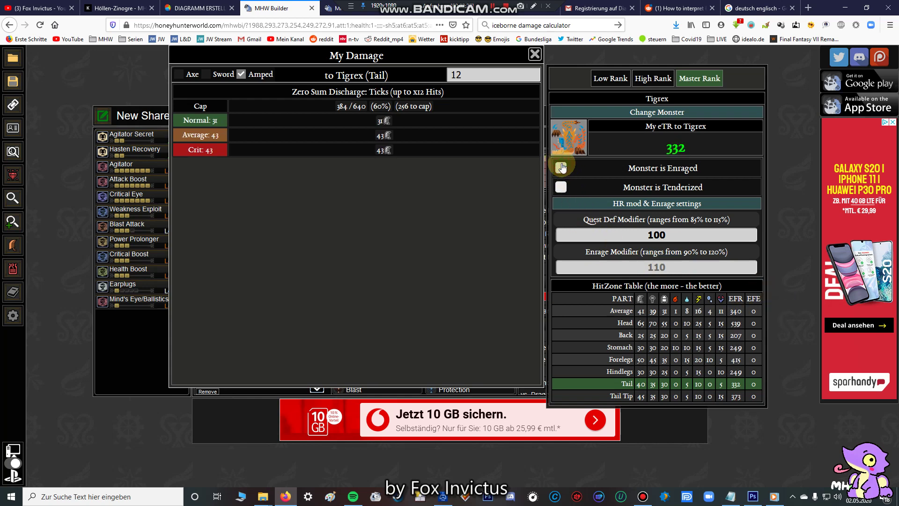
pyautogui.click(561, 167)
pyautogui.click(561, 167)
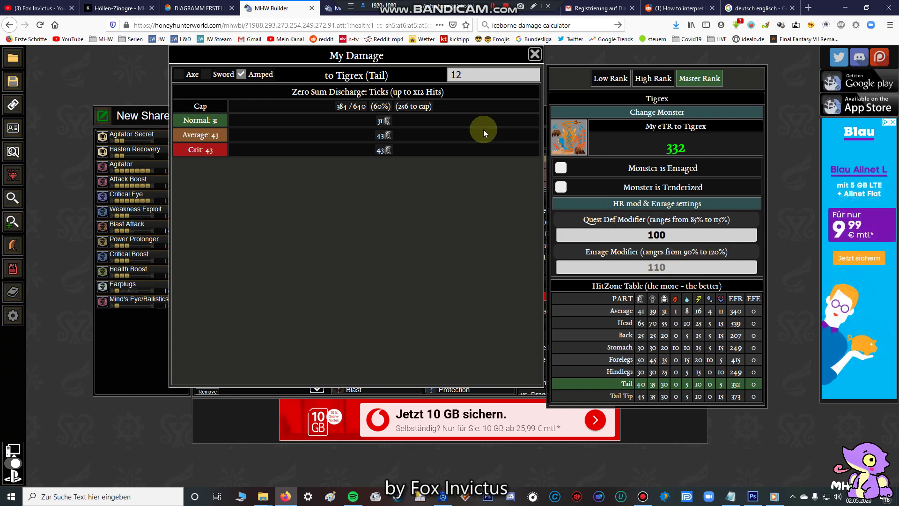
pyautogui.click(338, 8)
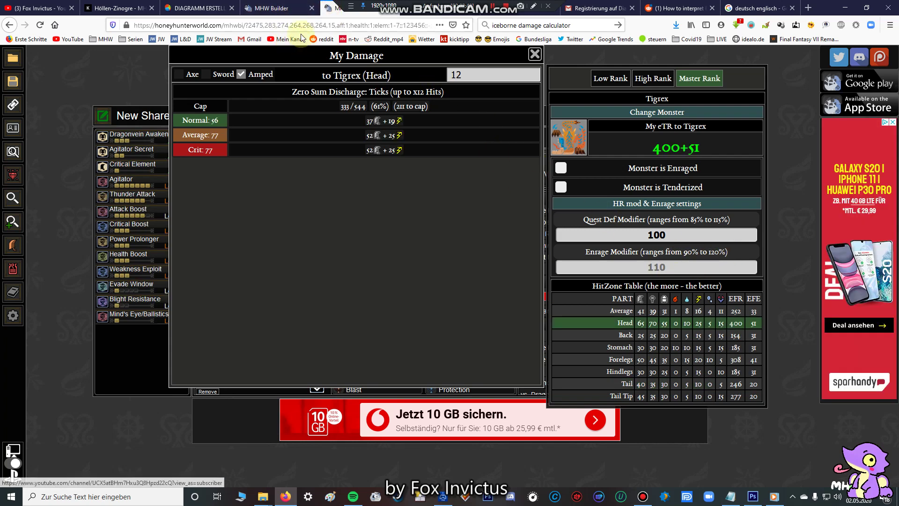
# Review the chart maker's 8-entry damage table, then return to the Tigrex tail build.
pyautogui.click(171, 9)
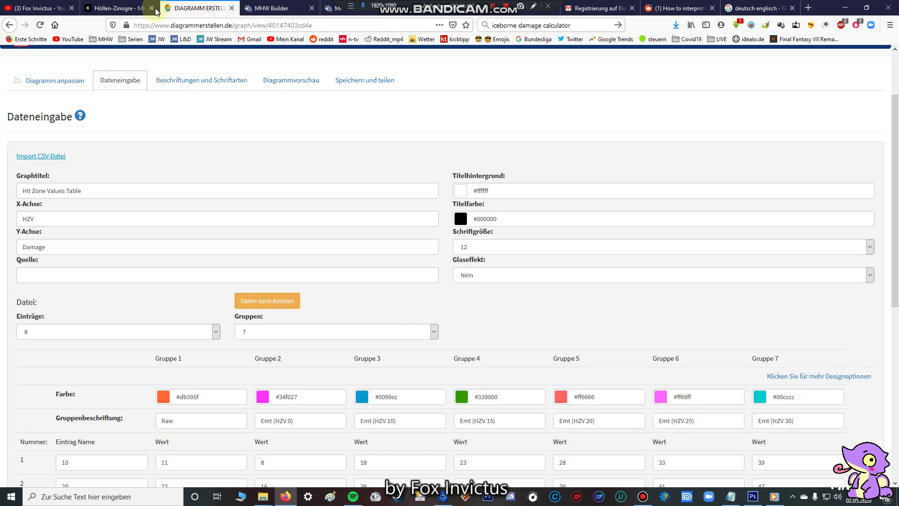
pyautogui.scroll(-5, 230, 96)
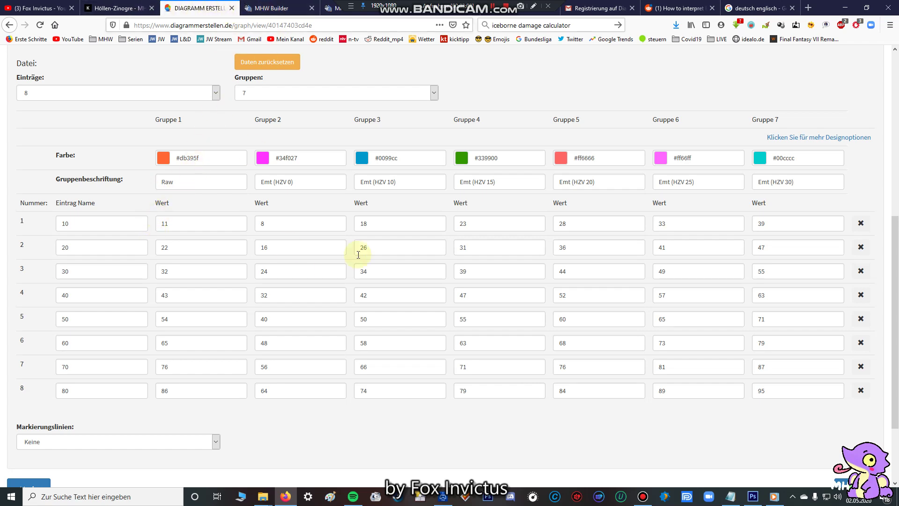
pyautogui.click(264, 5)
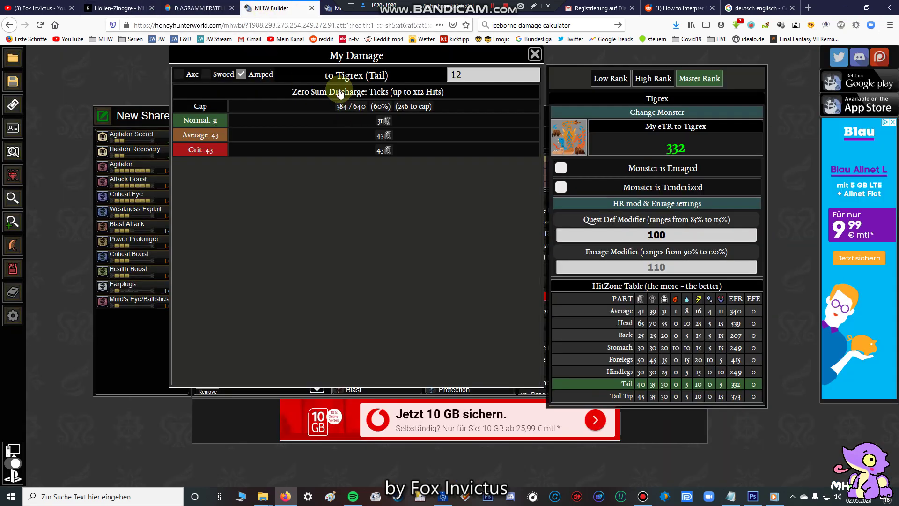
# Show the elemental build's Tigrex head ticks: 37 raw plus 19 thunder, Crit 52 + 25.
pyautogui.click(333, 8)
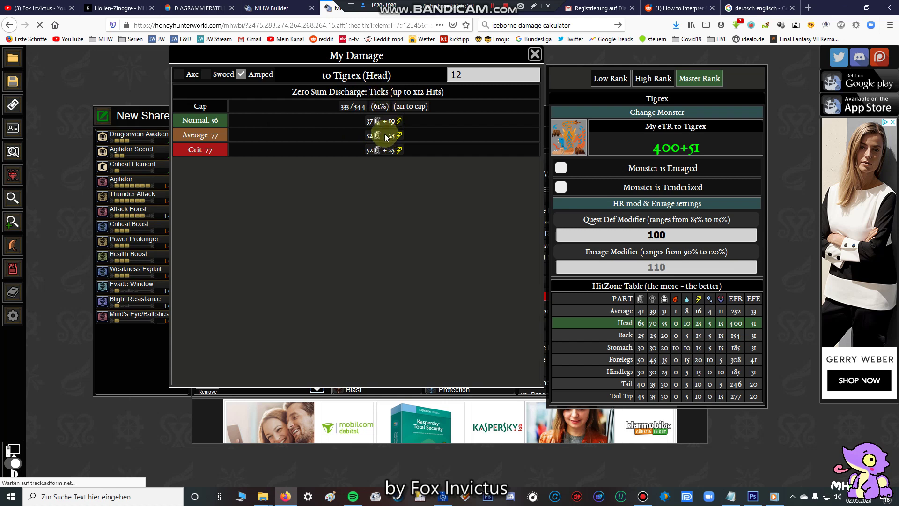
# Return to the diagrammerstellen.de table with Raw and Emt groups for entries 10–80.
pyautogui.click(205, 8)
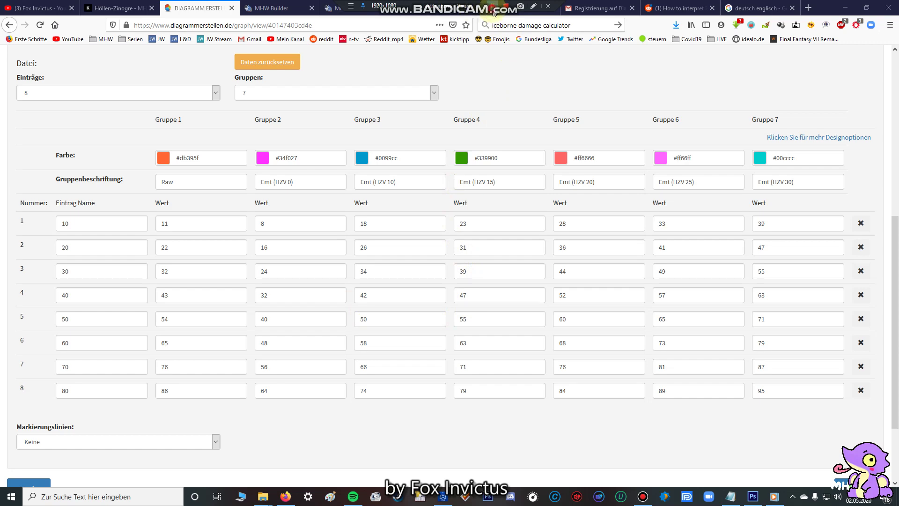
# Switch to the annotated Hit Zone Values chart in Photoshop with the Alt+Tab shortcut.
pyautogui.hotkey('alt', 'Tab')
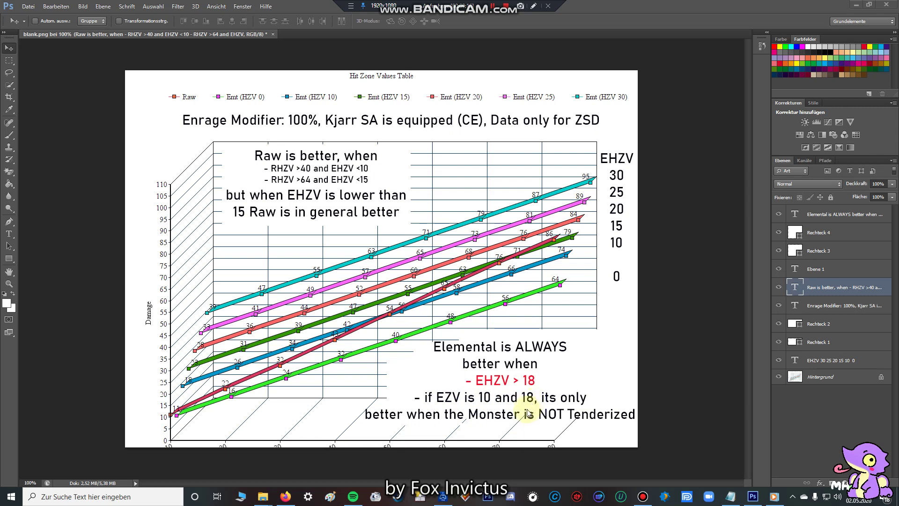
# Back in Firefox, show the Physiologie hitzone table on Höllen-Zinogre's Kiranico page.
pyautogui.click(285, 496)
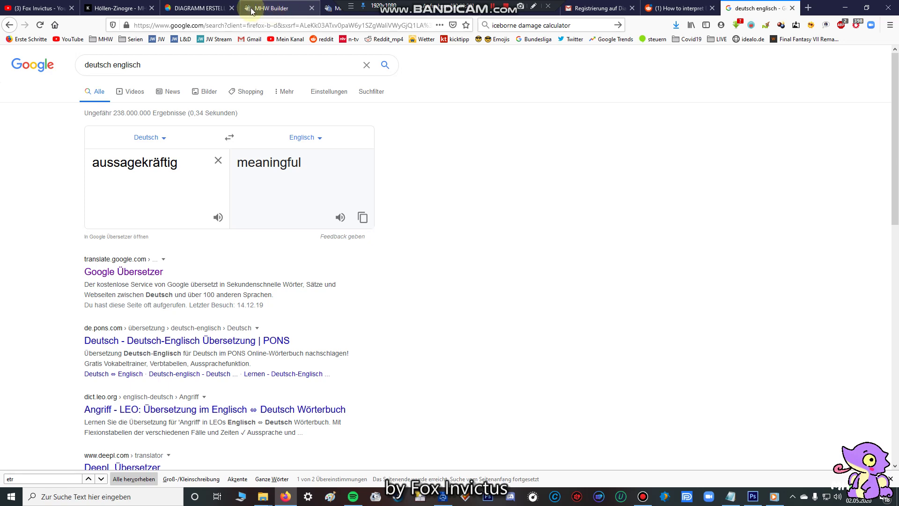
pyautogui.click(251, 10)
pyautogui.click(117, 8)
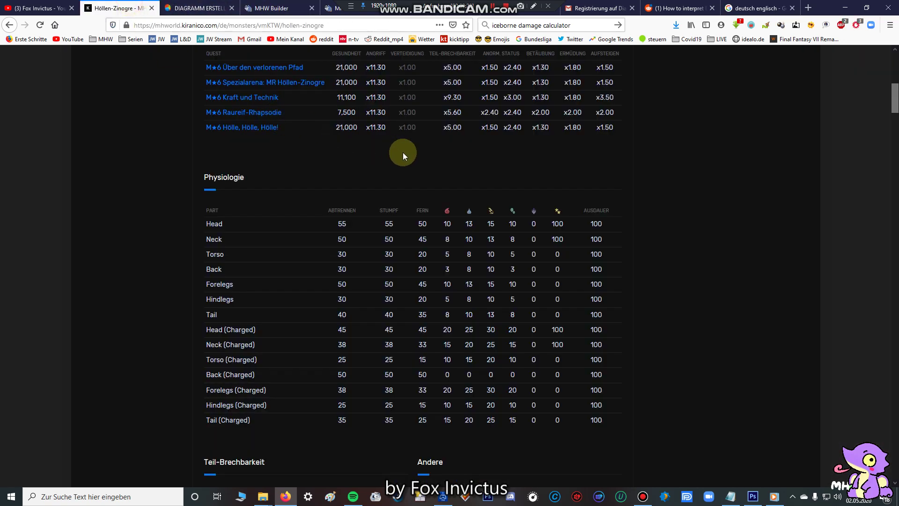
pyautogui.scroll(5, 403, 152)
pyautogui.scroll(-6, 365, 145)
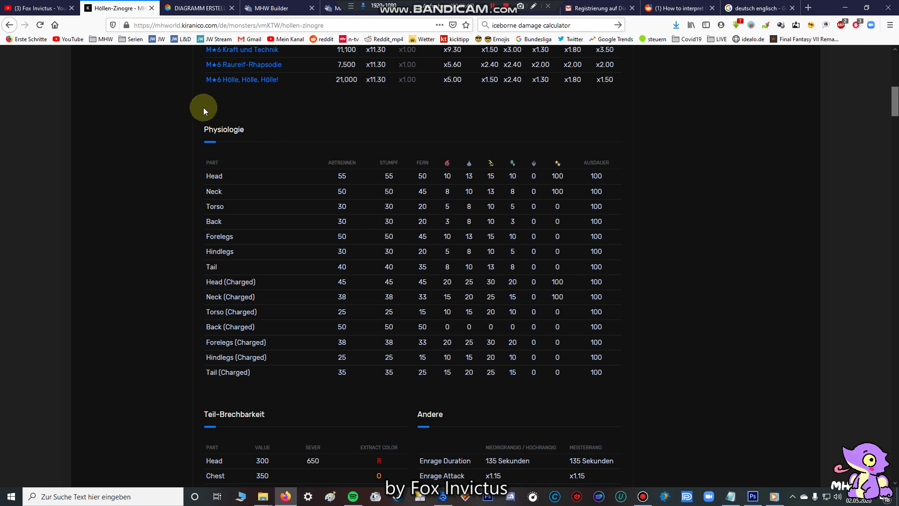
# Go back to Kiranico's German monster list showing elemental weakness values.
pyautogui.click(10, 25)
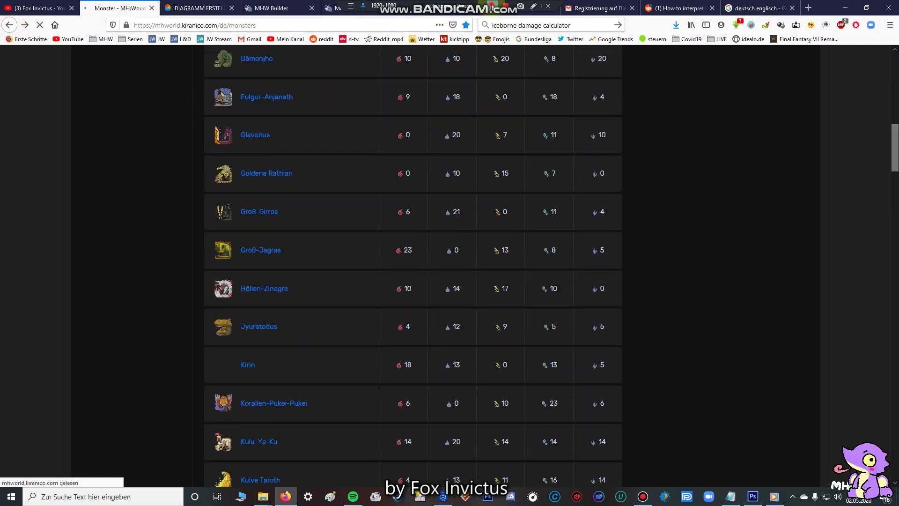